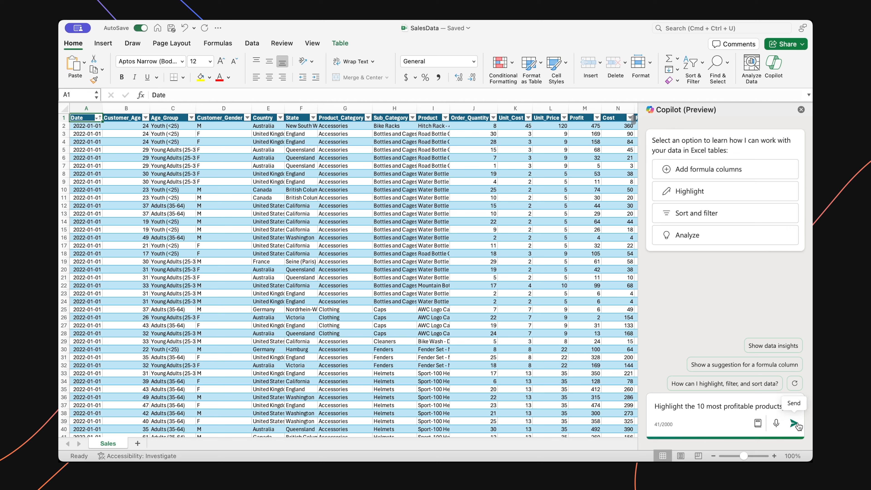
Step: Submit the request to Copilot to highlight the 10 most profitable products
left_click(795, 423)
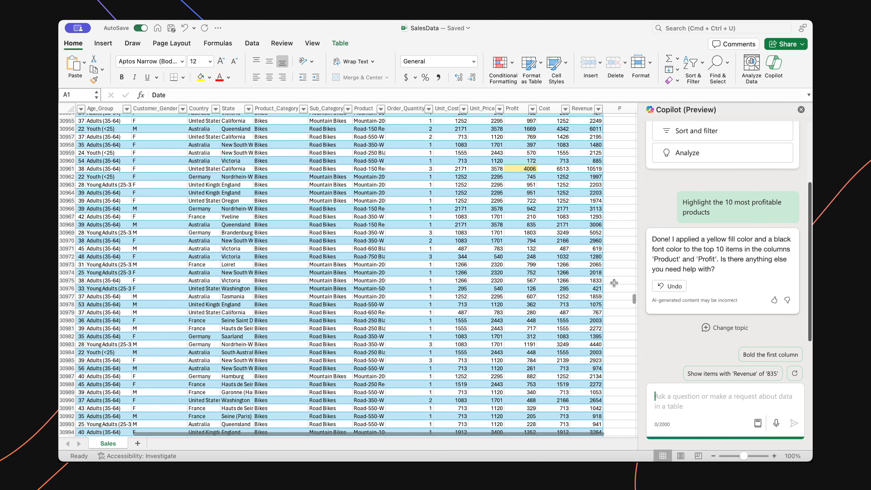
Step: Examine the highlighted cells in the Product and Profit columns throughout the sales table
scroll(613, 239, "up", 2)
scroll(613, 239, "left", 1)
scroll(613, 239, "down", 20)
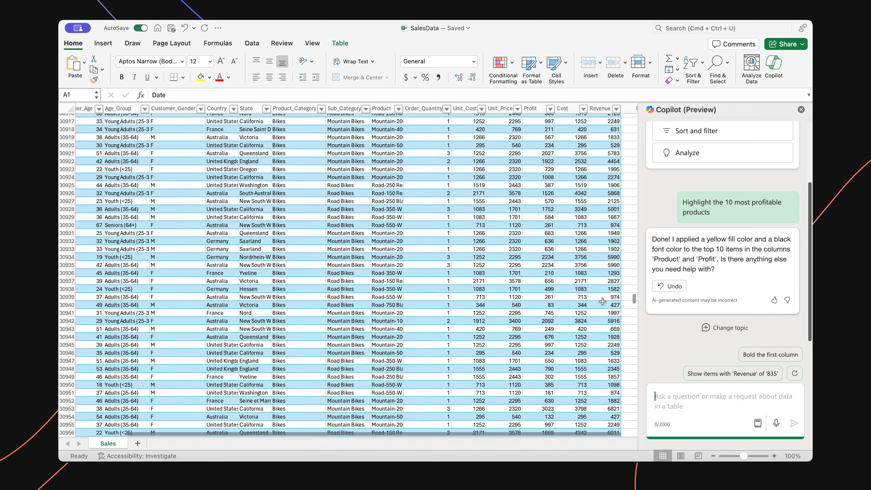
scroll(607, 274, "right", 1)
scroll(603, 302, "down", 20)
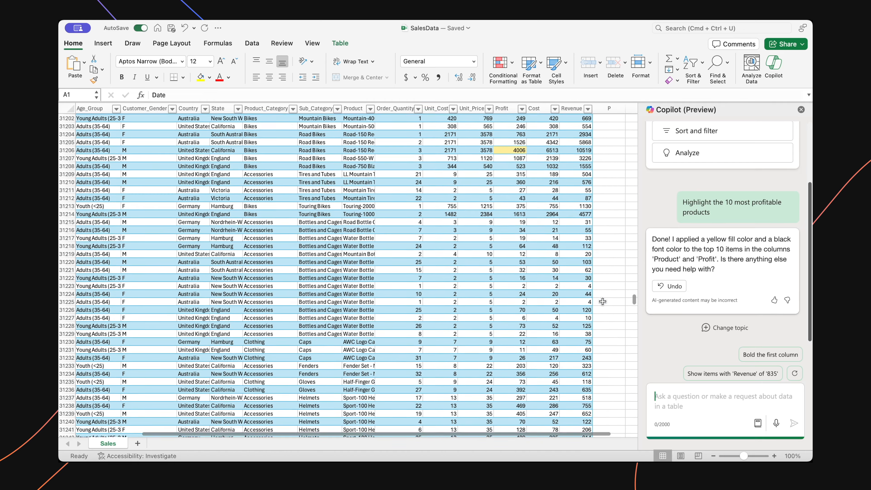
scroll(603, 301, "right", 1)
scroll(603, 302, "up", 20)
scroll(603, 301, "left", 1)
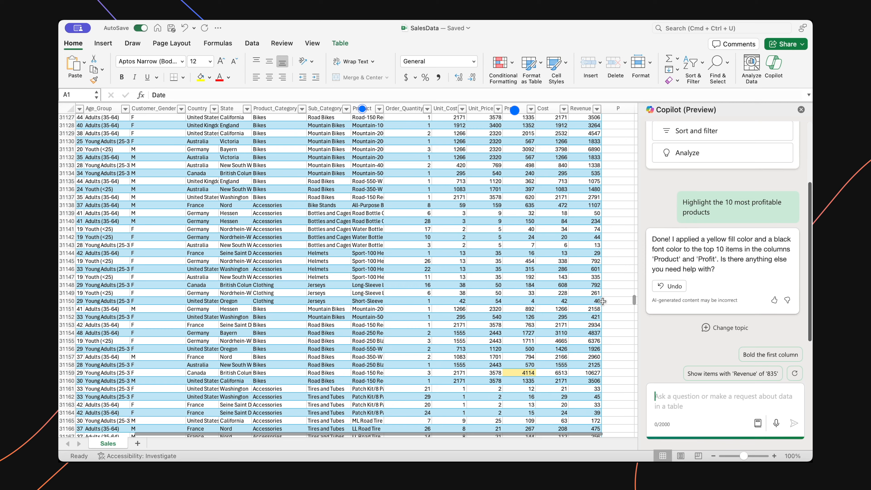
scroll(603, 301, "down", 2)
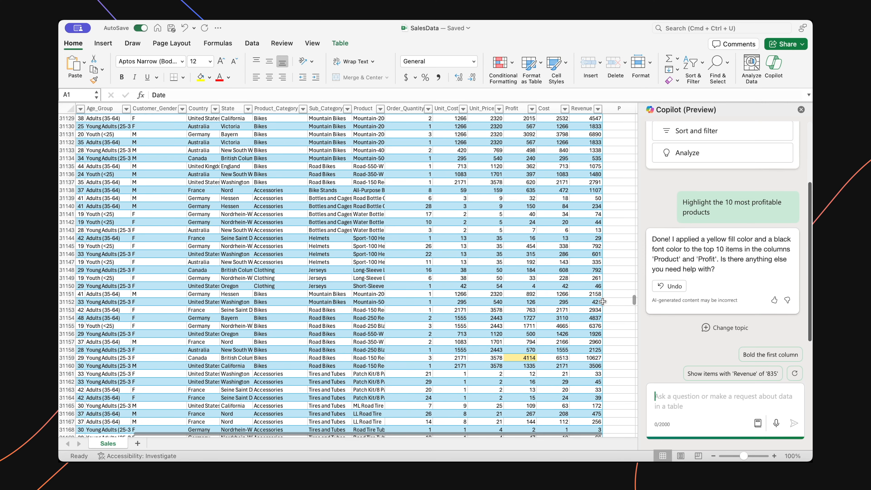
scroll(602, 301, "down", 18)
scroll(602, 302, "right", 1)
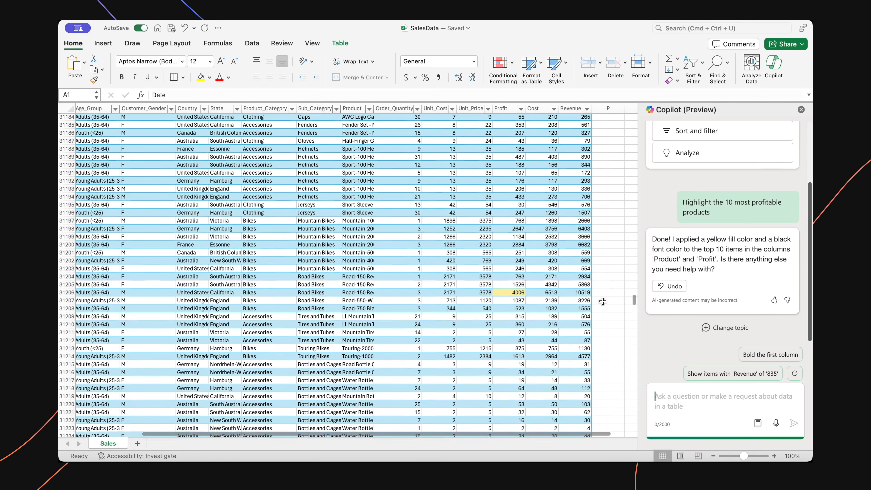
scroll(603, 302, "down", 12)
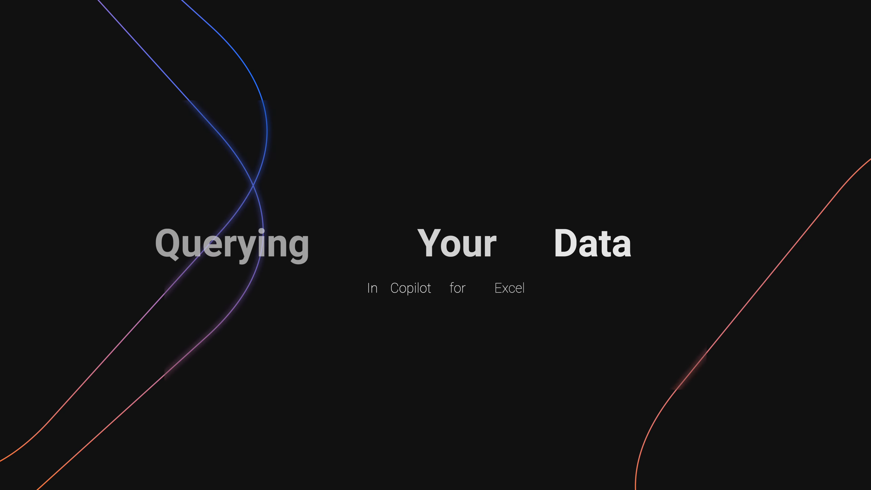
Step: Ask Copilot to "highlight the highest revenue values" and review the highlighted cells in the Revenue column
type("highlight the highest revenue values")
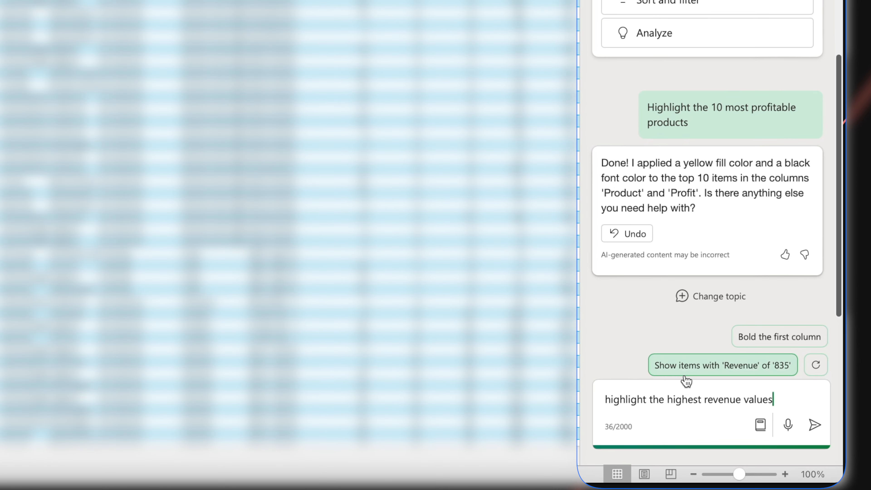
key("Return")
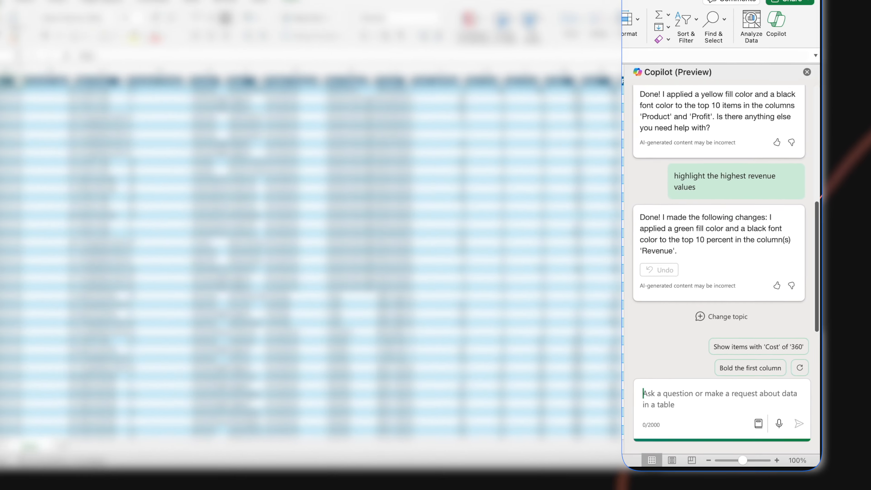
scroll(478, 357, "down", 10)
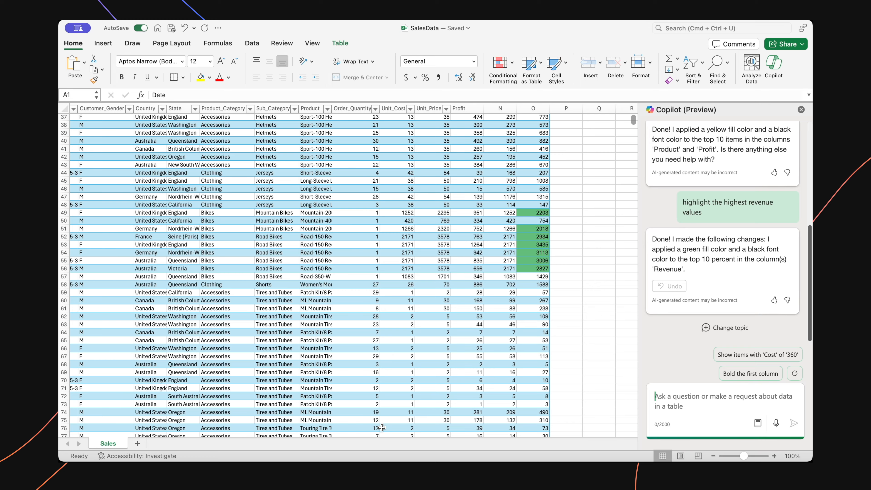
scroll(318, 423, "down", 12)
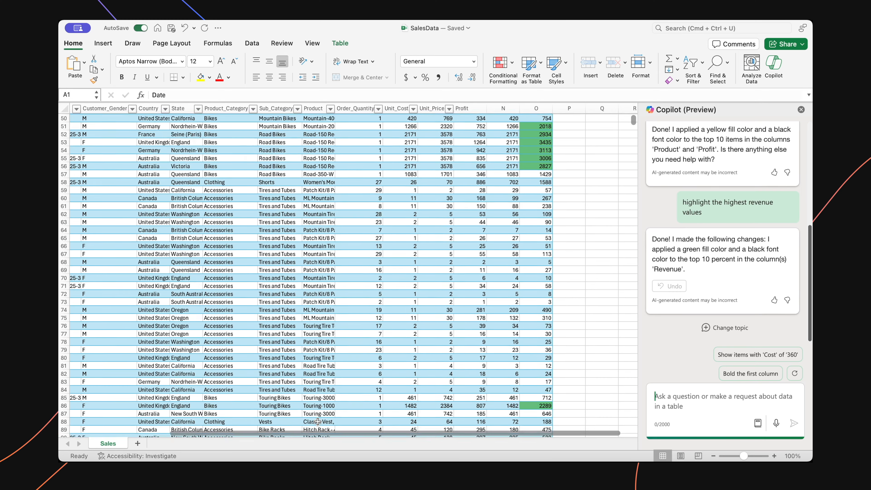
scroll(317, 422, "down", 18)
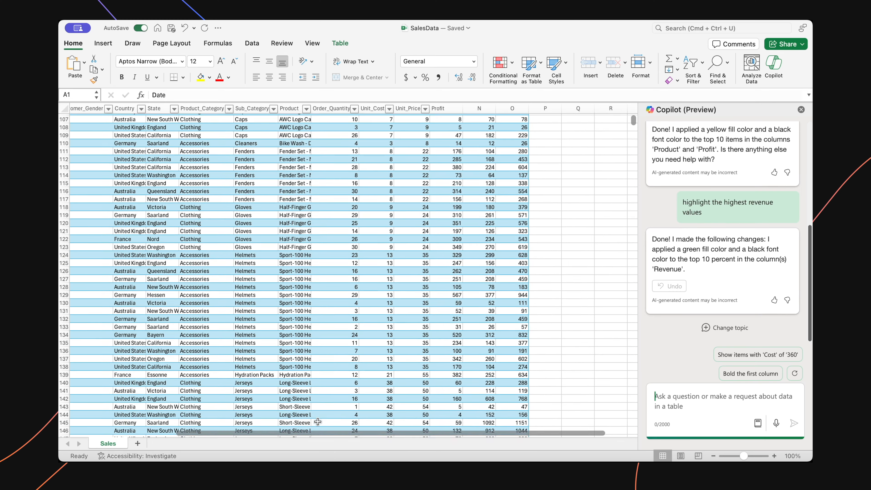
scroll(317, 422, "down", 5)
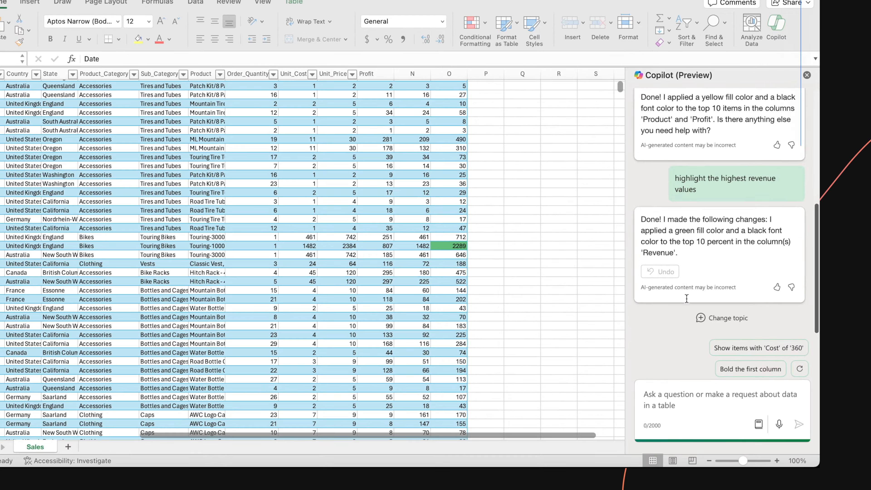
Step: Ask Copilot "what is the median profit"
type("what is the median profit")
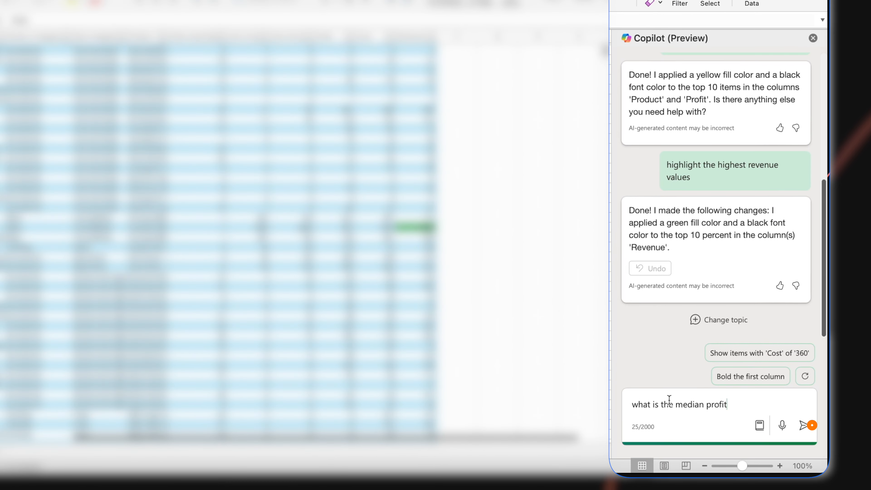
left_click(805, 425)
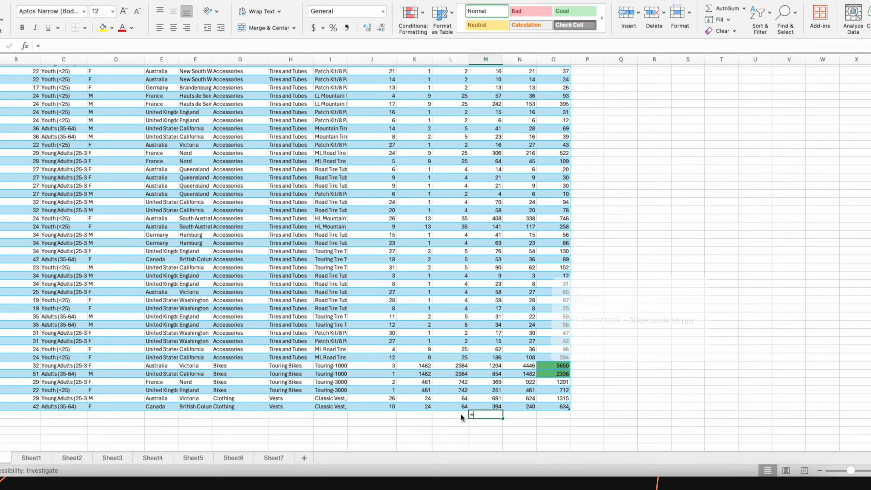
Step: Calculate the median profit in the cell below the Profit column with the formula =MEDIAN(M2:M53842)
type("MEDIAN(M2:M")
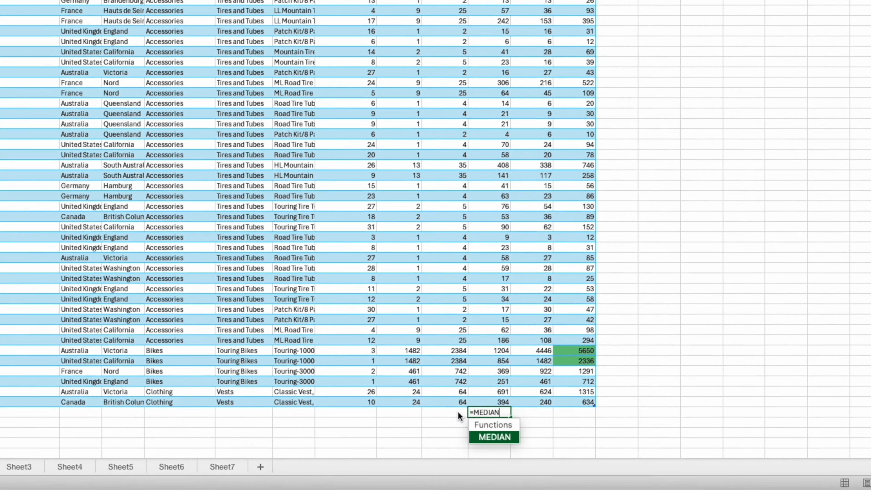
type("53842)")
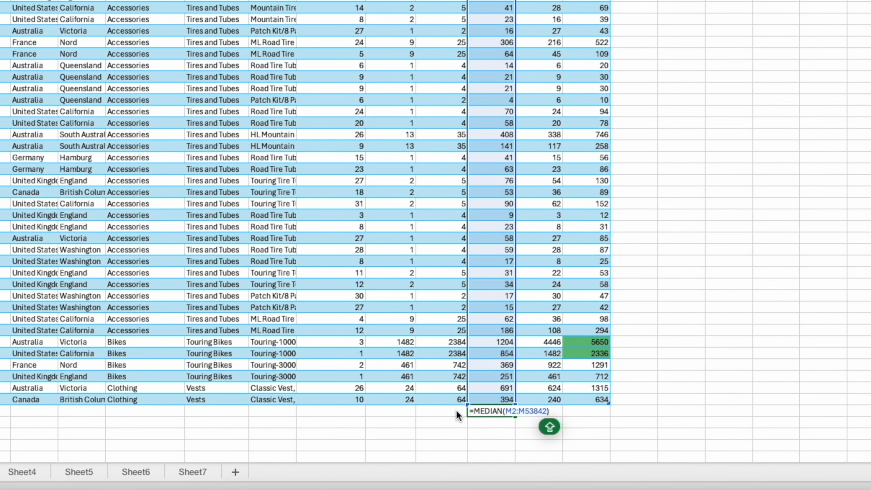
key("Return")
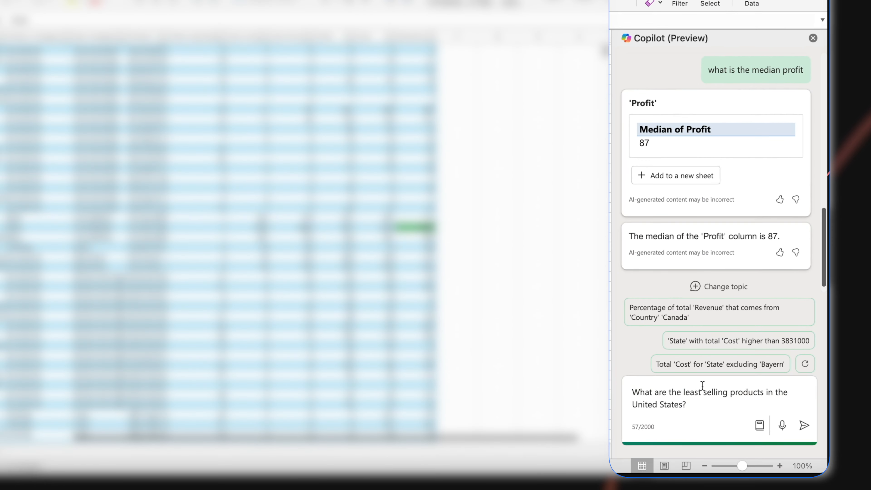
Step: Ask Copilot "What are the least selling products in the United States?" and review the resulting chart and written answer
left_click(805, 426)
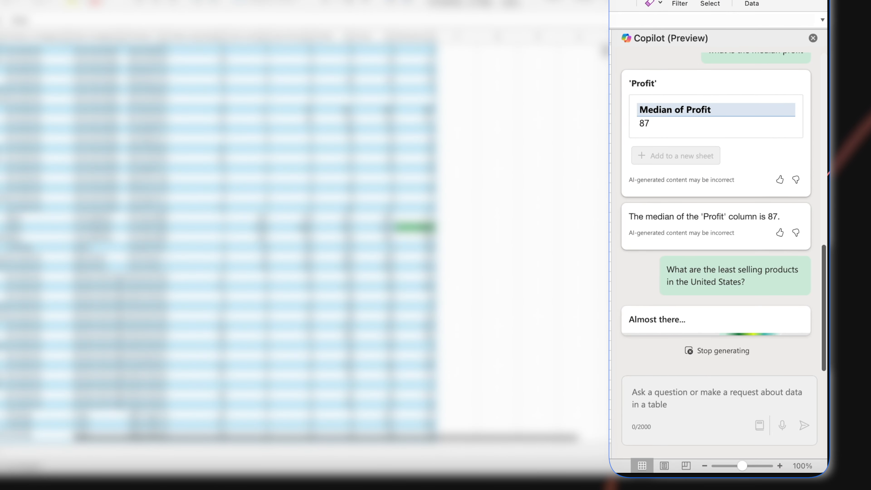
scroll(751, 259, "up", 2)
scroll(750, 259, "up", 1)
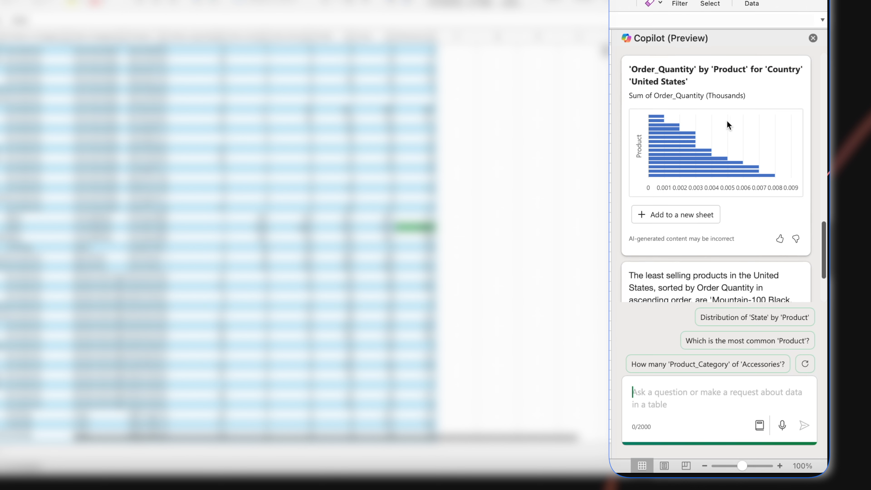
left_click(723, 138)
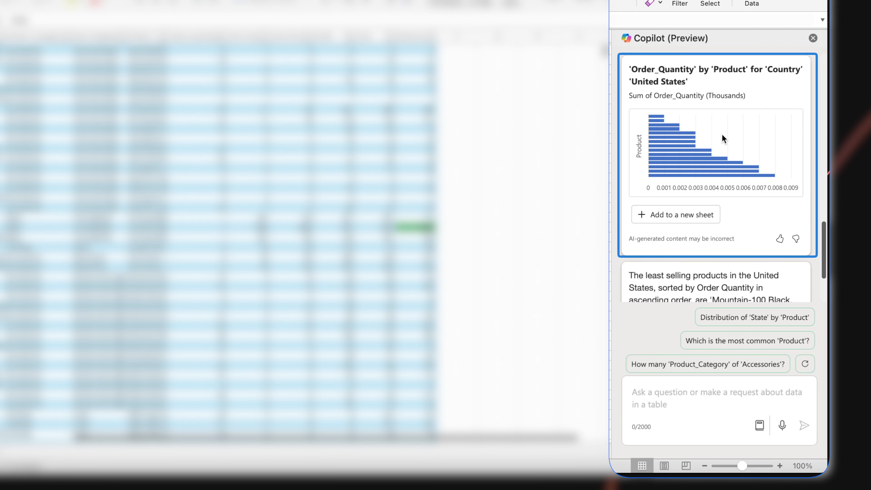
left_click(687, 408)
scroll(710, 238, "down", 3)
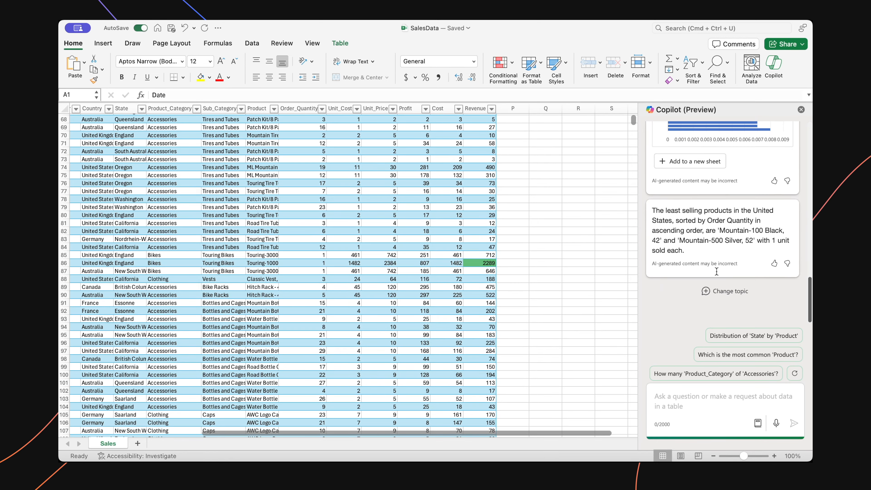
scroll(717, 272, "up", 1)
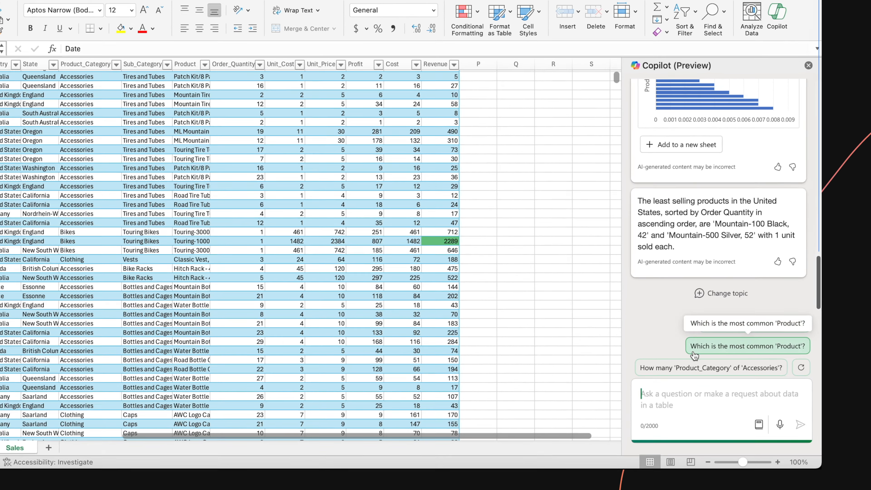
Step: Ask Copilot a question about the customers' age groups and genders and review its reply
type("Can you show year over year sales based on age group and gender?")
left_click(804, 425)
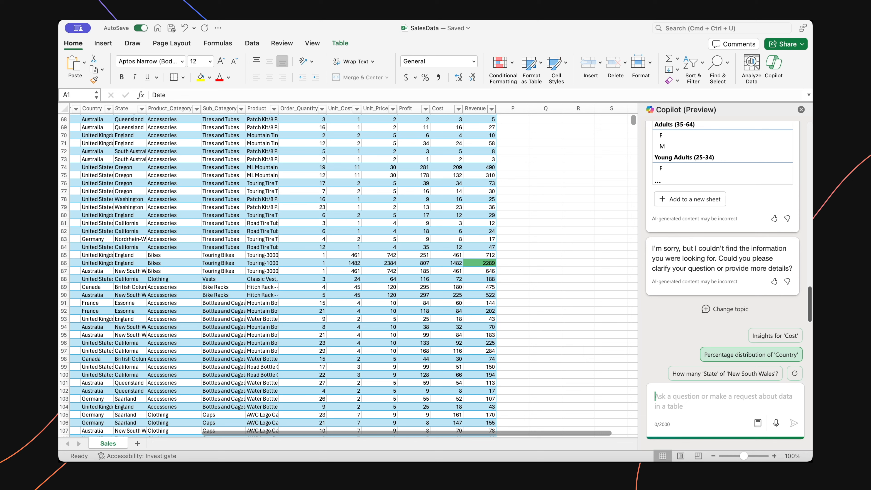
scroll(709, 325, "up", 2)
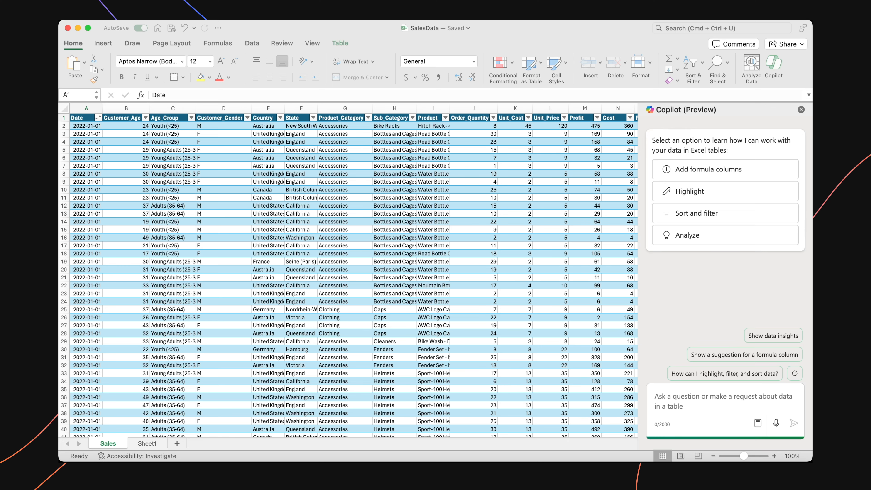
Step: Have Copilot create a chart of yearly revenue for each Age_Group and add it to a new sheet
type("generate a chart showing yearly revenue for each Age_Group")
key("Return")
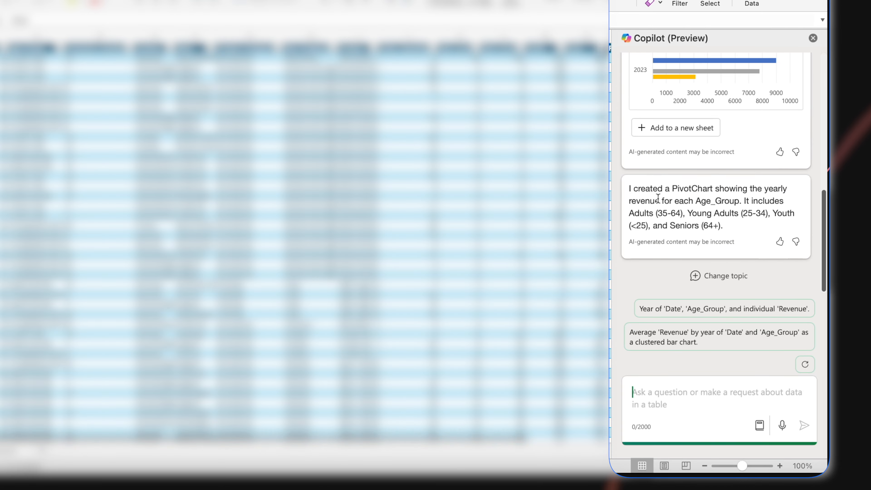
scroll(658, 199, "up", 3)
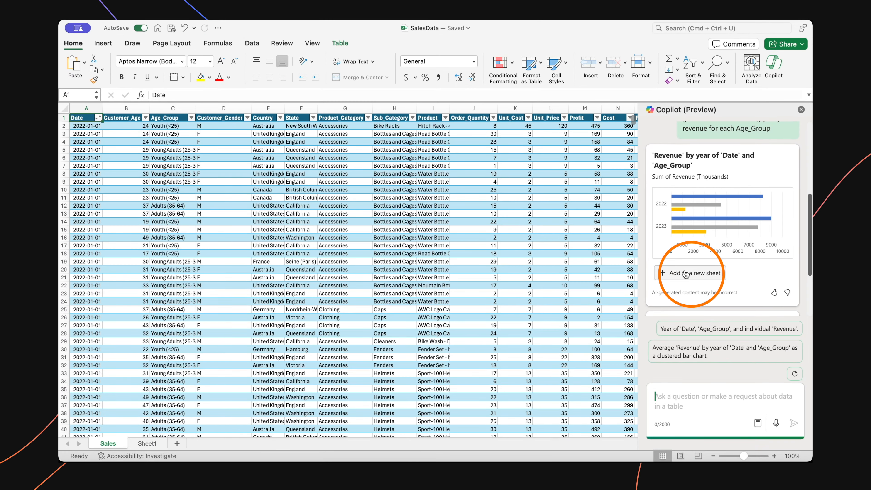
left_click(686, 273)
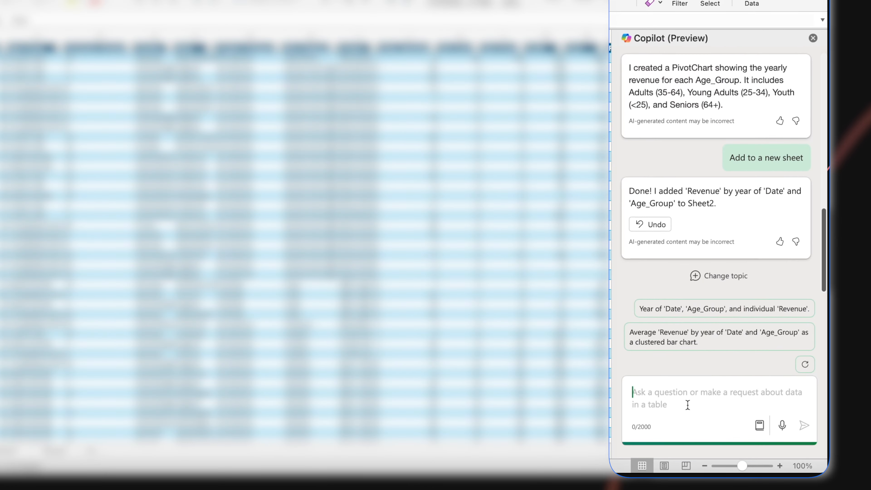
Step: Ask Copilot to "create a histogram comparing age_group and average profit?" and add the chart to a new sheet
type("create a histogram comparing age_group and average profit?")
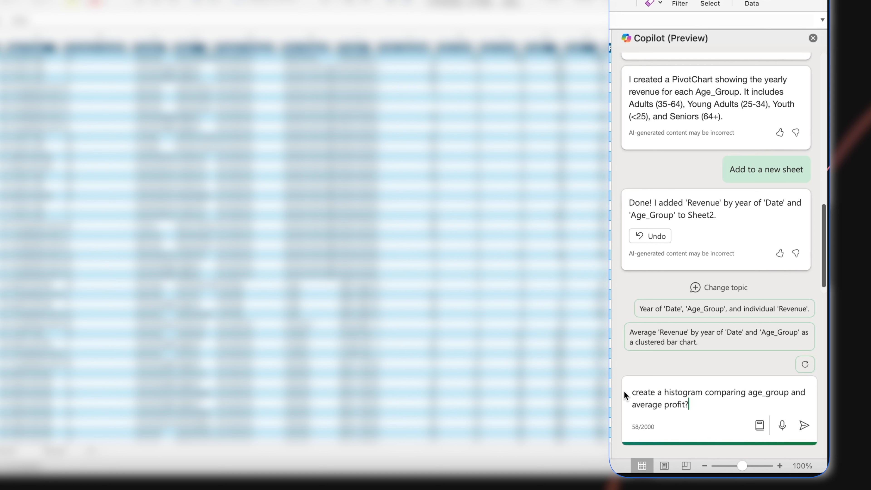
key("Return")
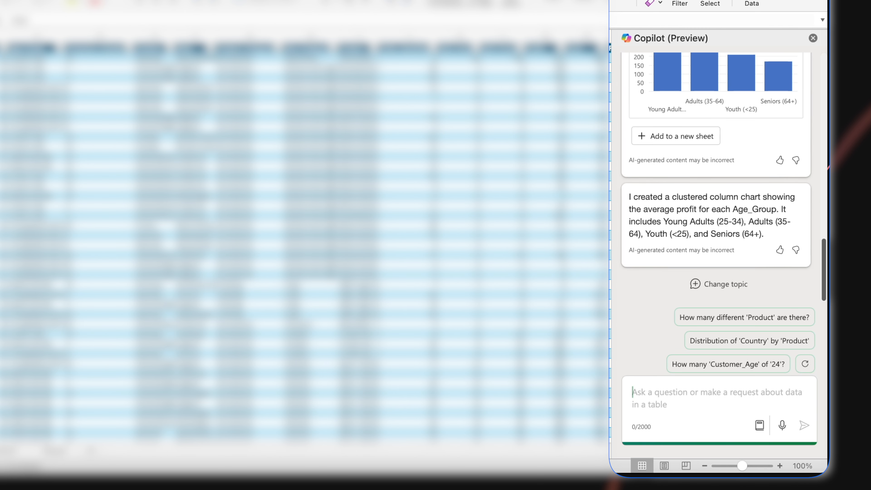
scroll(719, 276, "up", 3)
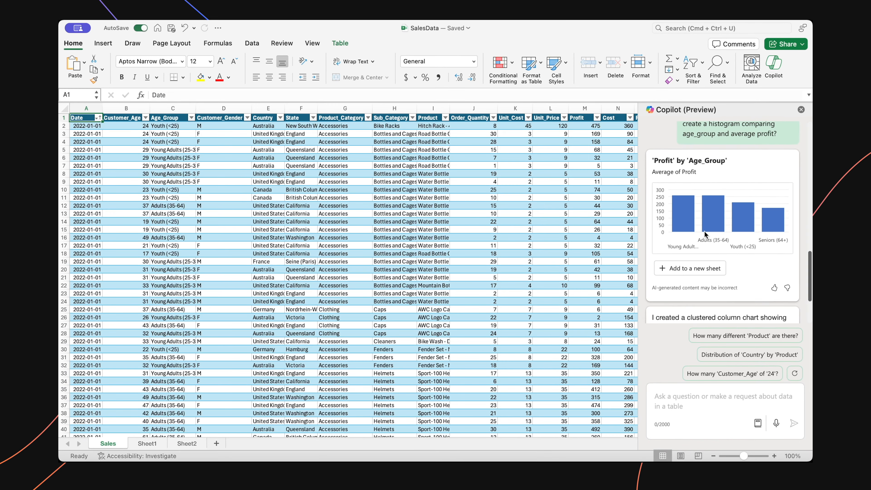
left_click(687, 269)
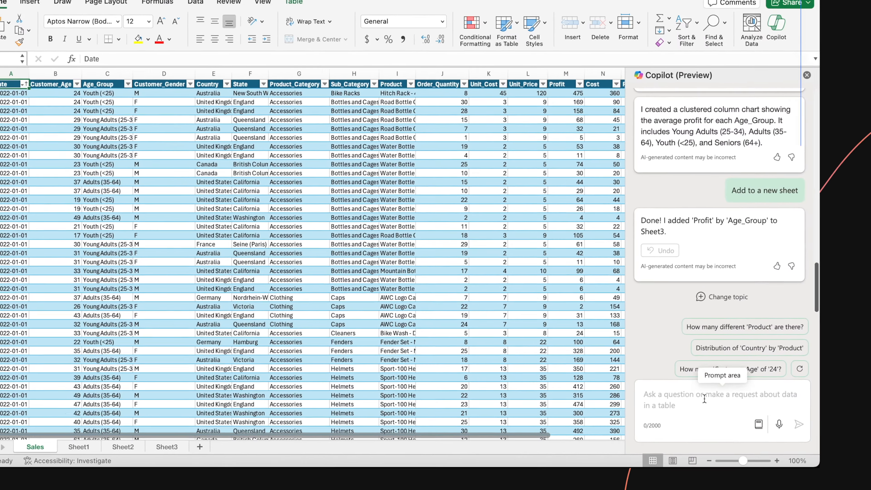
Step: Ask Copilot to "Generate a chart comparing revenue across countries" and add the chart to a new sheet
left_click(705, 399)
type("Generate a chart comparing revenue across countries")
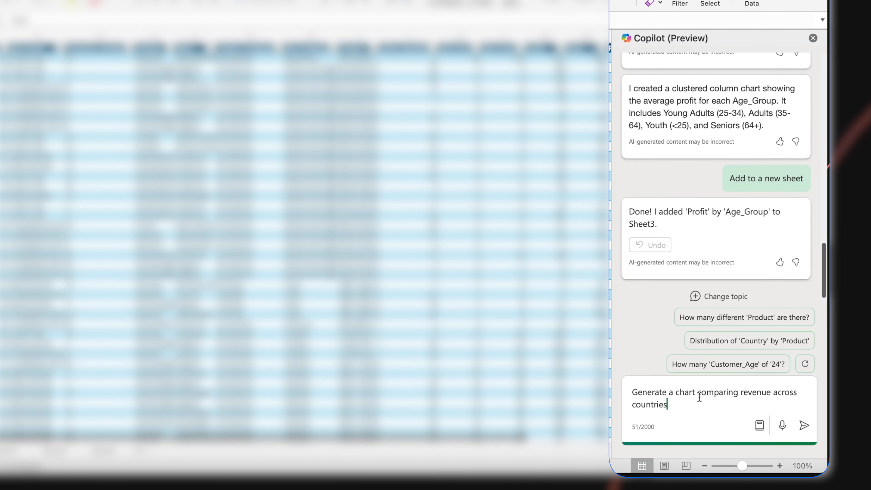
key("Return")
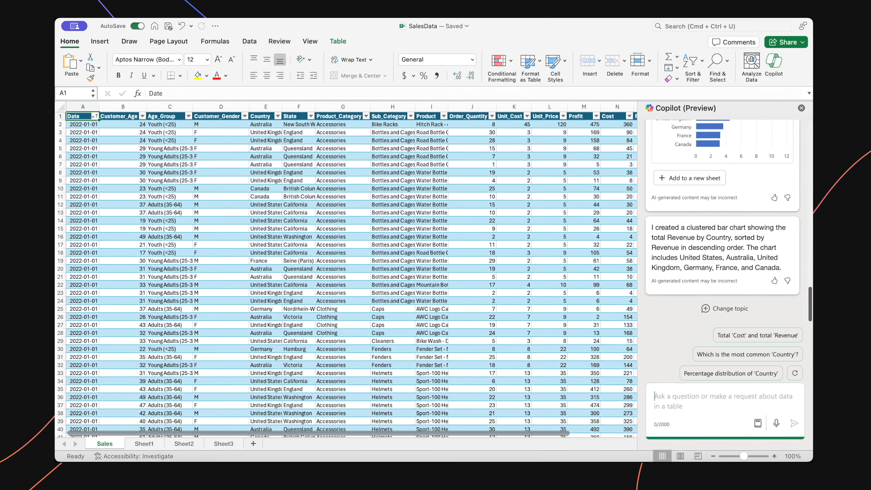
scroll(689, 233, "up", 3)
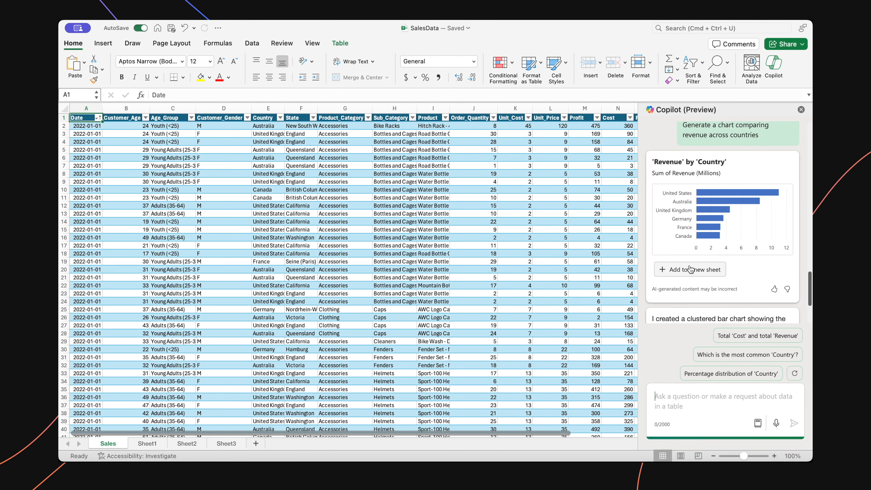
left_click(691, 270)
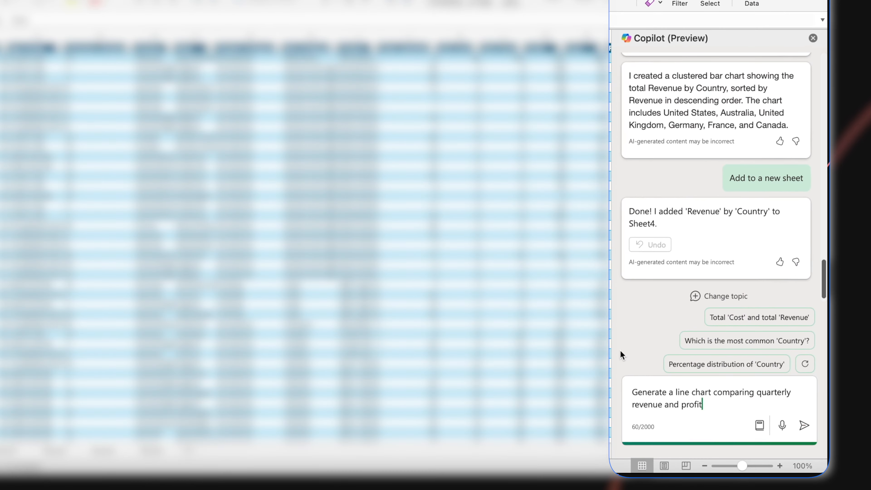
Step: Submit the request to Copilot to "Generate a line chart comparing quarterly revenue and profit"
key("Return")
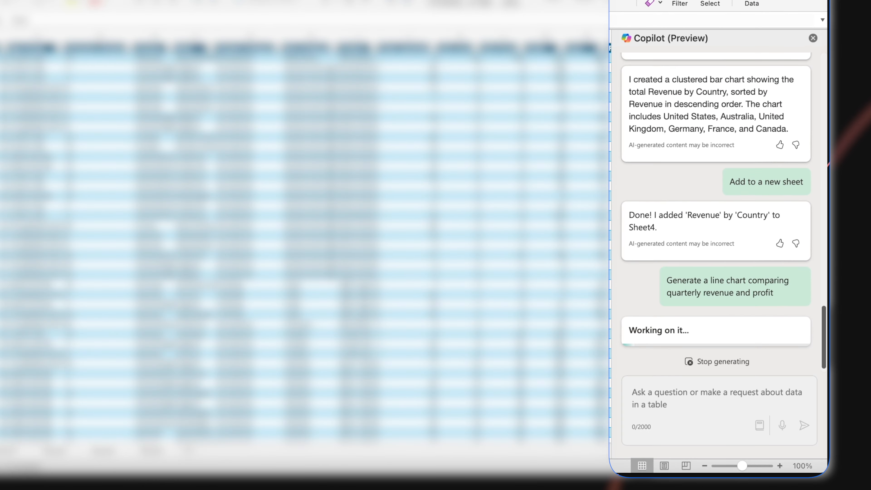
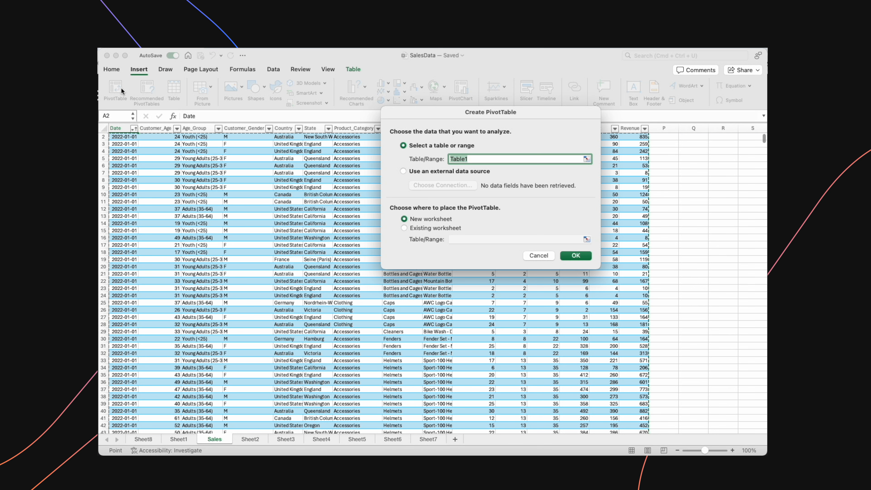
Step: Create a PivotTable from Table1 on a new worksheet, with Years as rows and Revenue summed as values
left_click(576, 256)
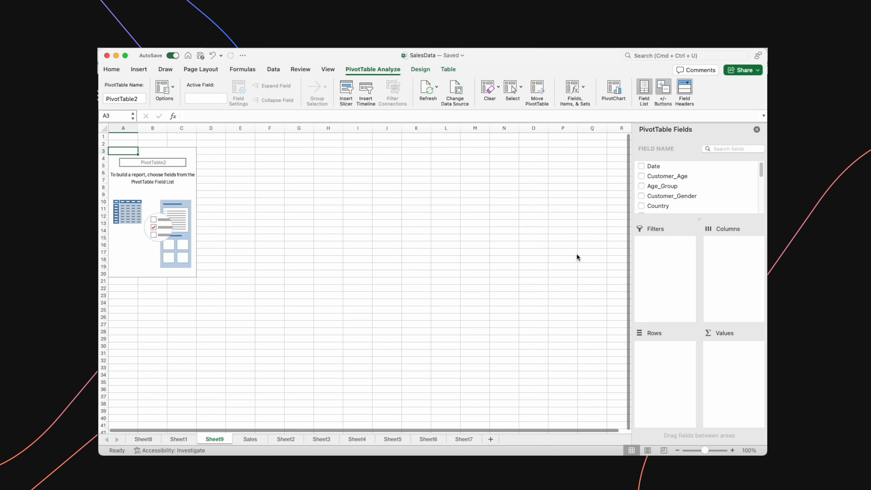
scroll(672, 181, "down", 10)
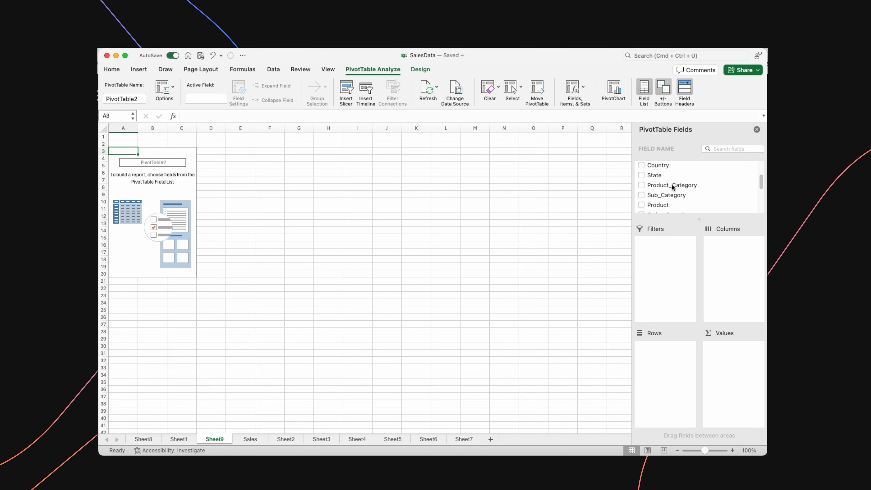
left_click(642, 198)
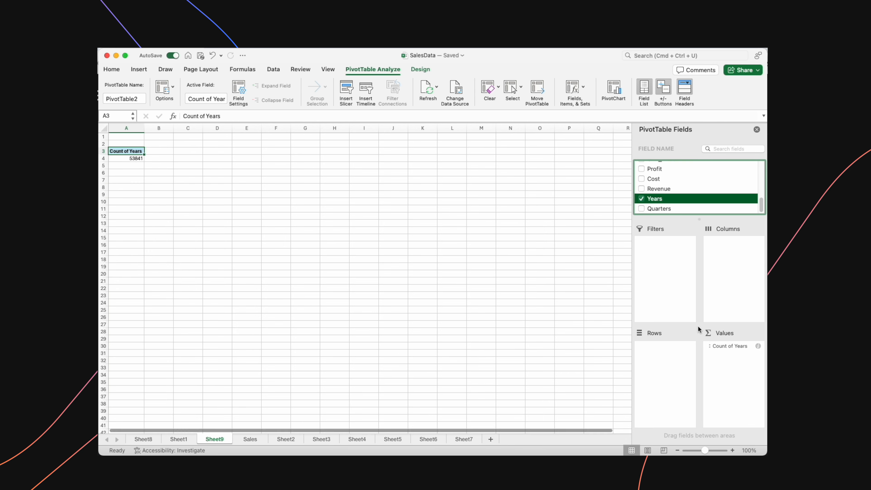
left_click_drag(721, 346, 669, 345)
left_click(641, 188)
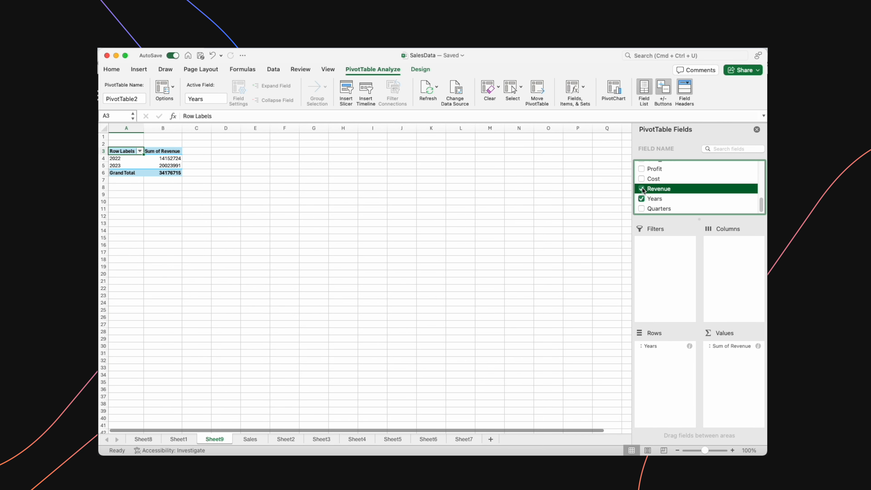
Step: Add Product_Category to the PivotTable and place it in the columns area
scroll(644, 191, "up", 3)
scroll(644, 190, "up", 3)
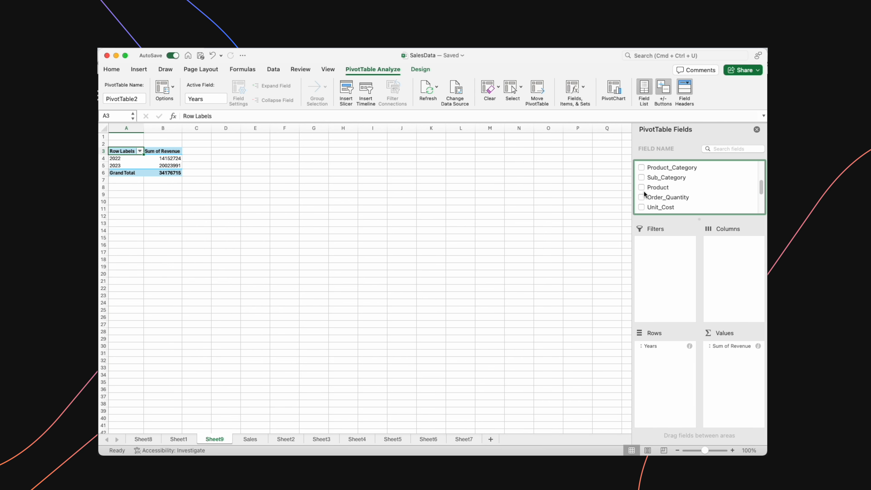
left_click(641, 173)
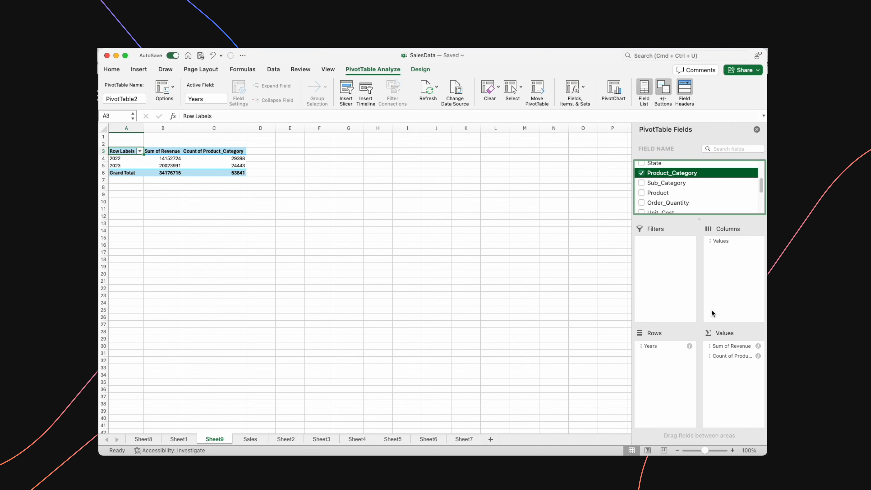
left_click_drag(724, 355, 718, 281)
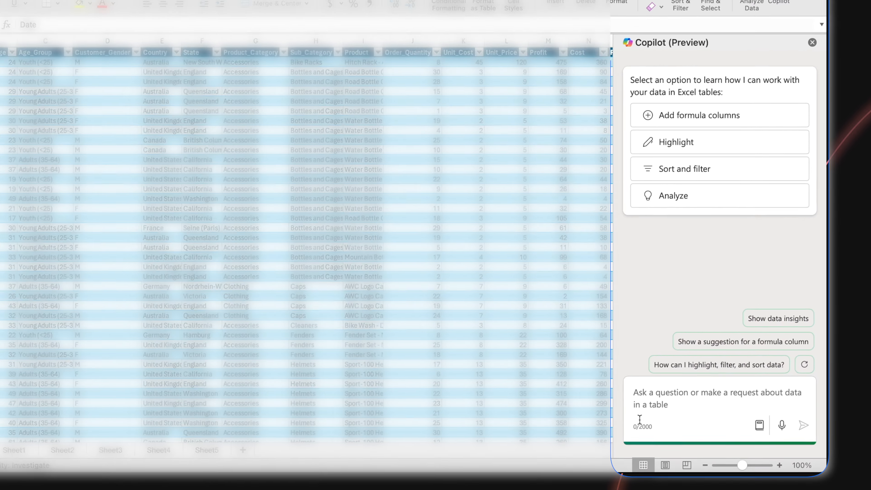
Step: Ask Copilot for the best performing product category by total profit and add the resulting chart to a new sheet
left_click(683, 406)
type("rank the best performing product_category")
key("Return")
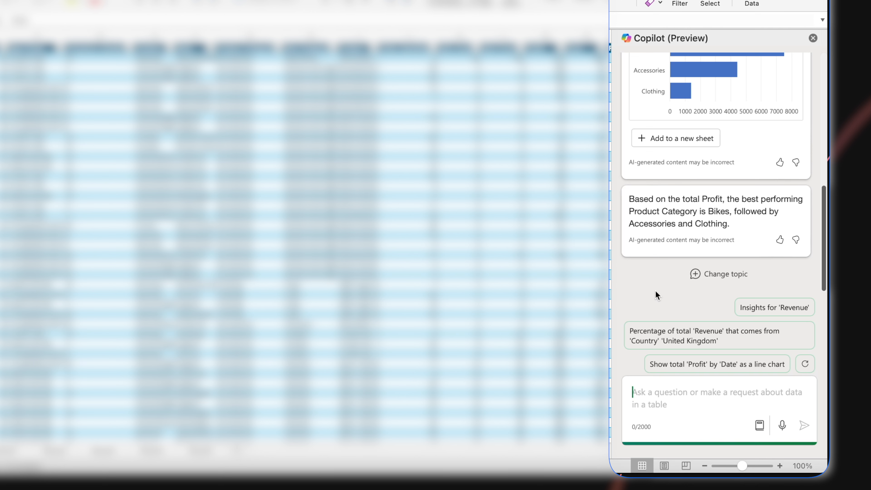
scroll(656, 290, "up", 3)
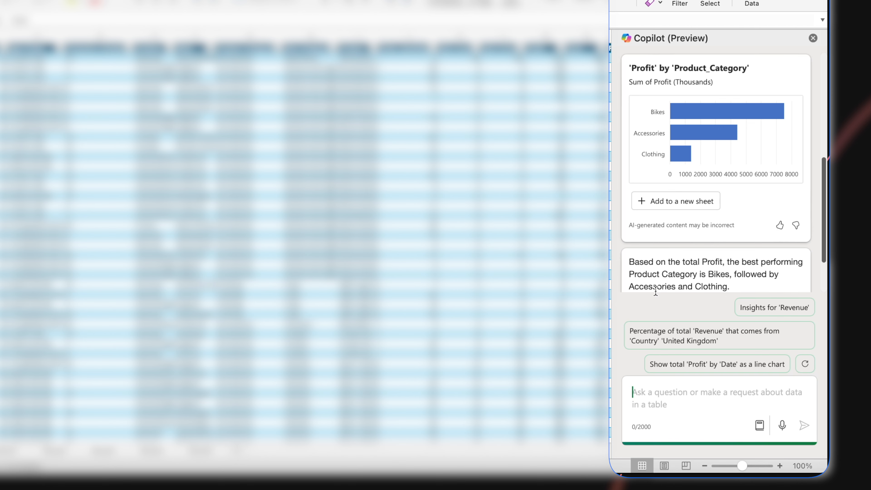
scroll(656, 292, "up", 2)
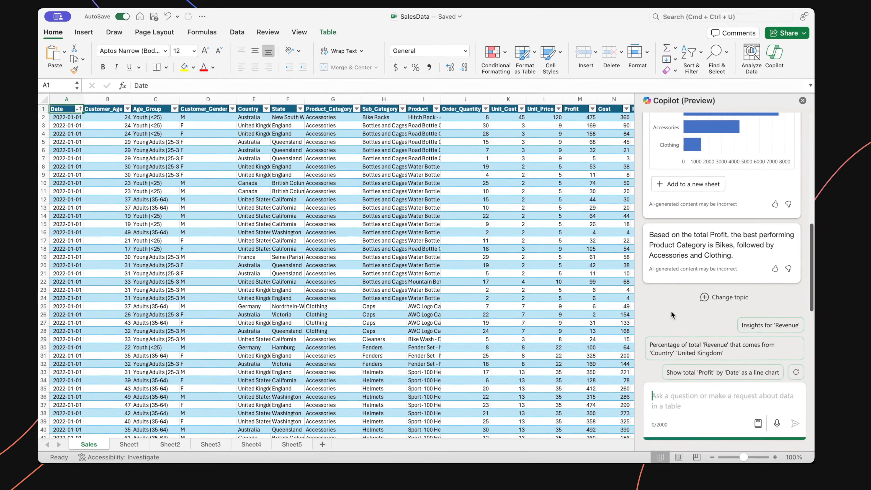
scroll(697, 192, "up", 2)
left_click(679, 165)
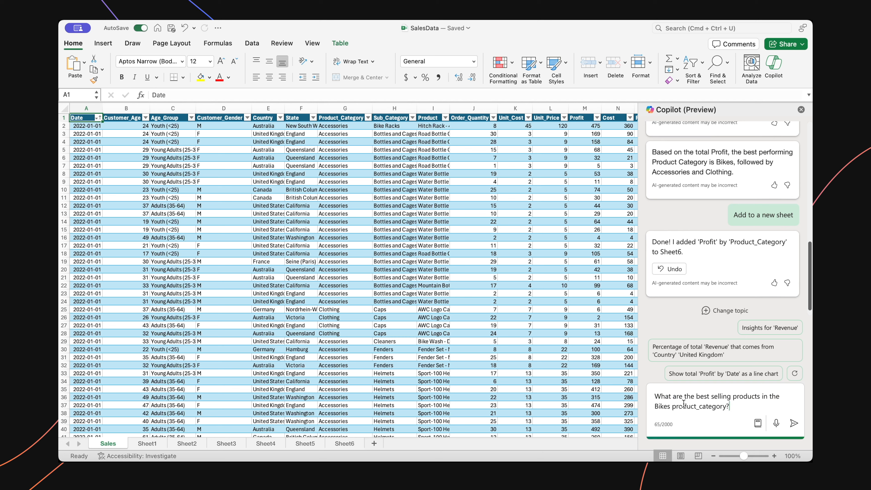
Step: Ask Copilot "What are the best selling products in the Bikes product_category?" and add the chart to a new sheet
key("Return")
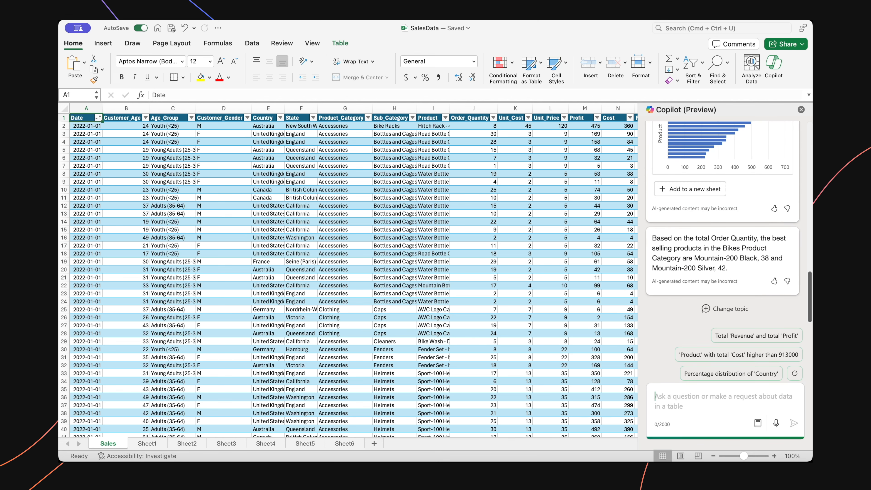
left_click(707, 189)
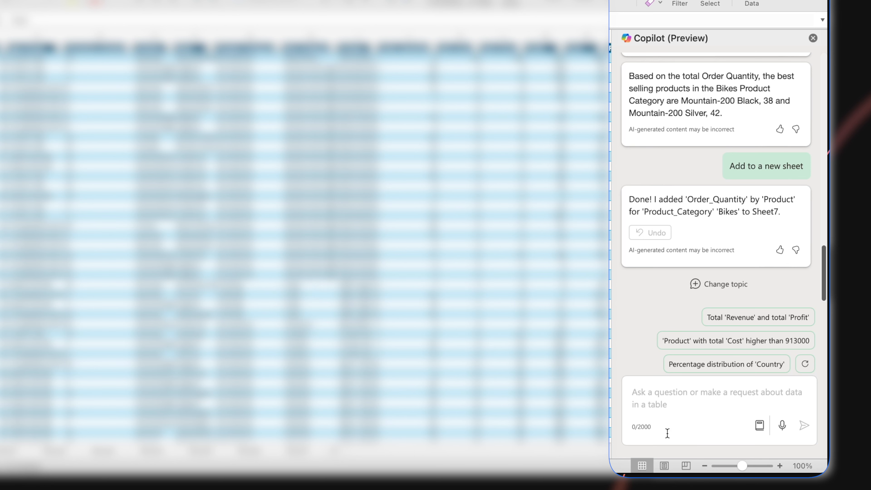
Step: Ask Copilot "Which product is the most profitable in each country?" and rephrase it as "what is each countries most profitable product?"
left_click(660, 403)
type("Which product is the most profitable in each country?")
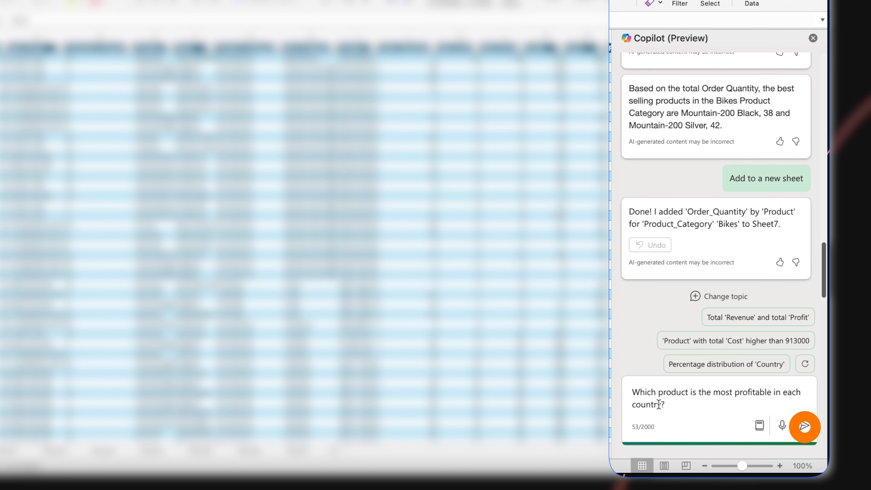
key("Return")
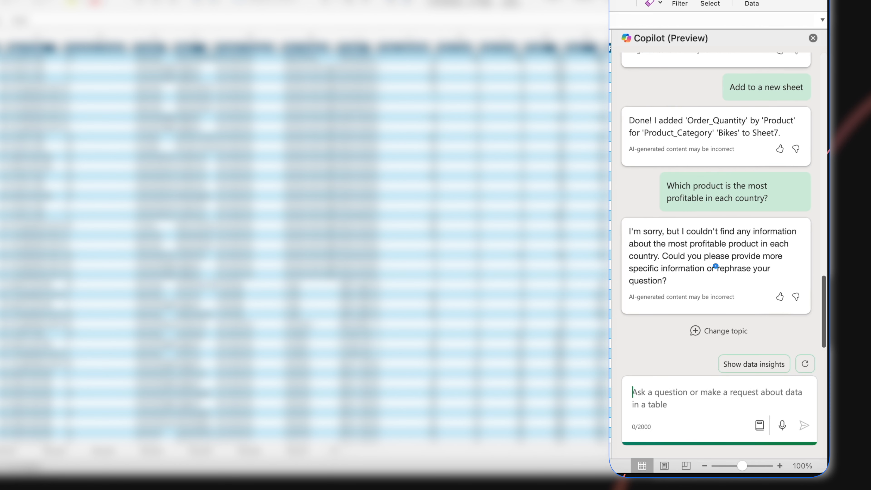
type("what is each countries most profitable product?")
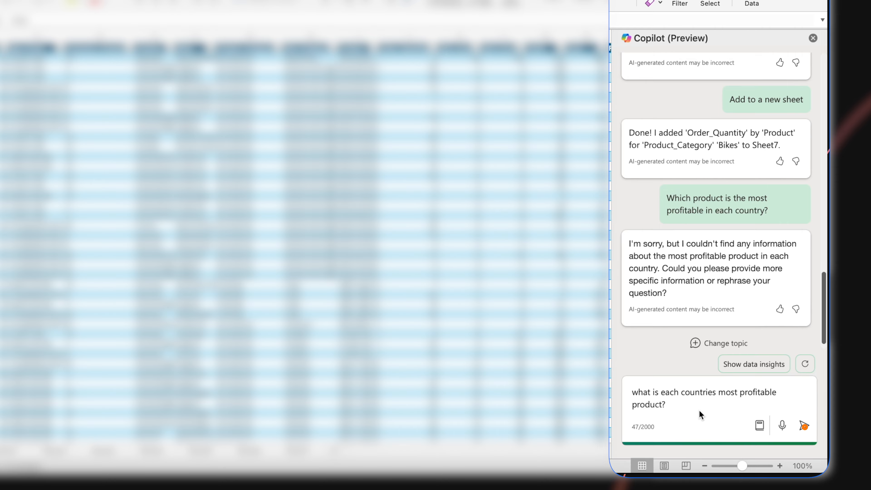
left_click(805, 425)
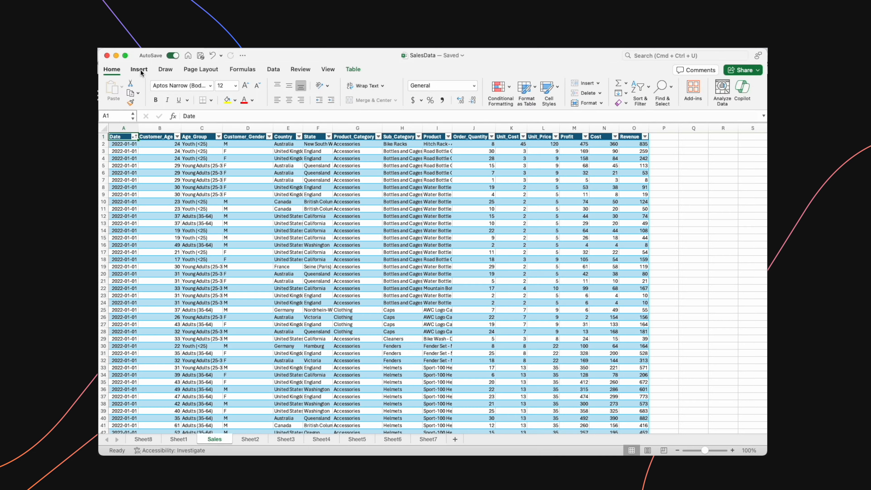
Step: Insert a PivotTable of the sales table on a new worksheet, summing Revenue for each of the Years as rows
left_click(141, 72)
left_click(122, 89)
left_click(577, 255)
scroll(673, 187, "down", 2)
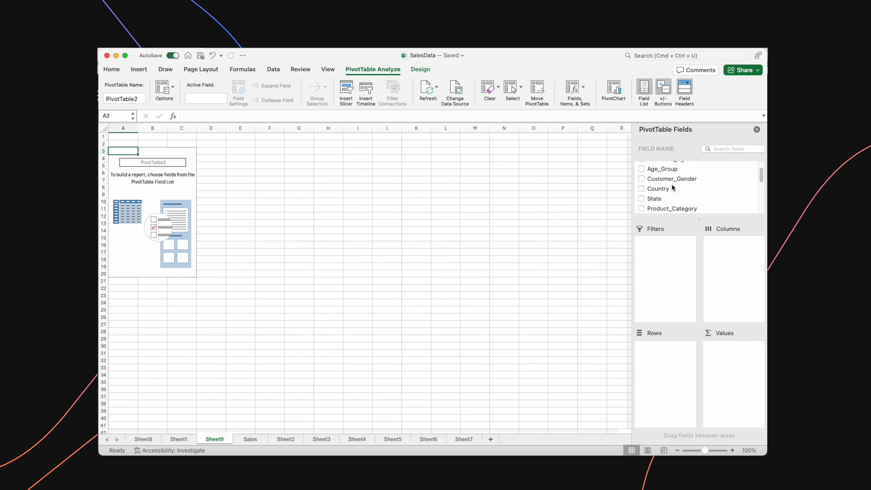
scroll(673, 188, "down", 5)
left_click(642, 199)
left_click_drag(730, 347, 665, 349)
left_click(642, 189)
Step: Break the PivotTable's yearly revenue down by Product_Category across the columns
scroll(644, 194, "up", 2)
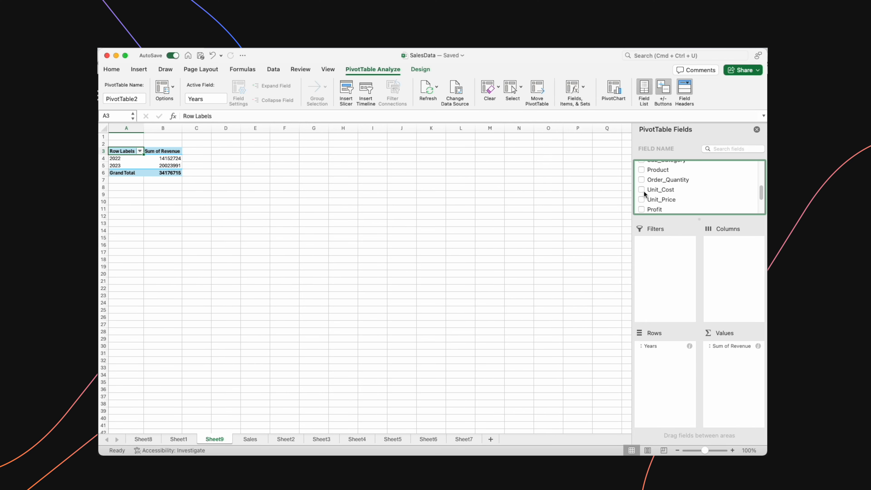
scroll(645, 194, "up", 1)
left_click(642, 172)
left_click_drag(720, 356, 718, 280)
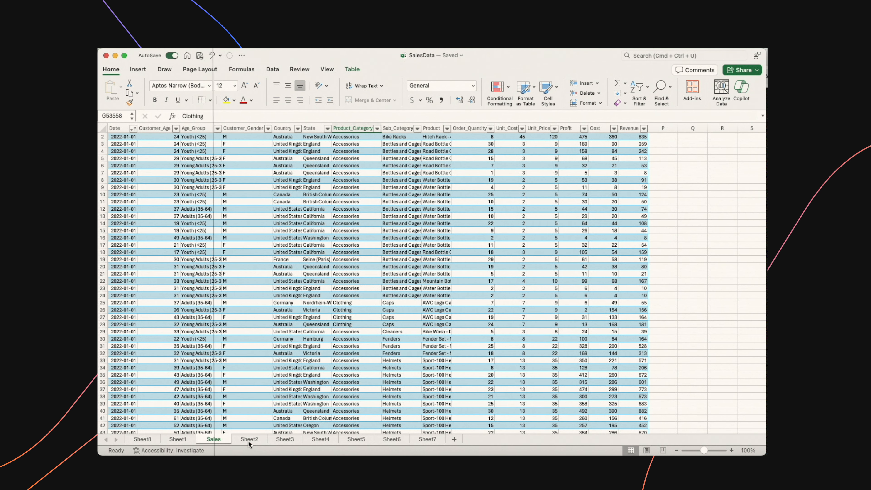
Step: Review the charts on Sheet2, Sheet3 and Sheet4, and the highlighted Revenue cells in the Sales table
left_click(248, 440)
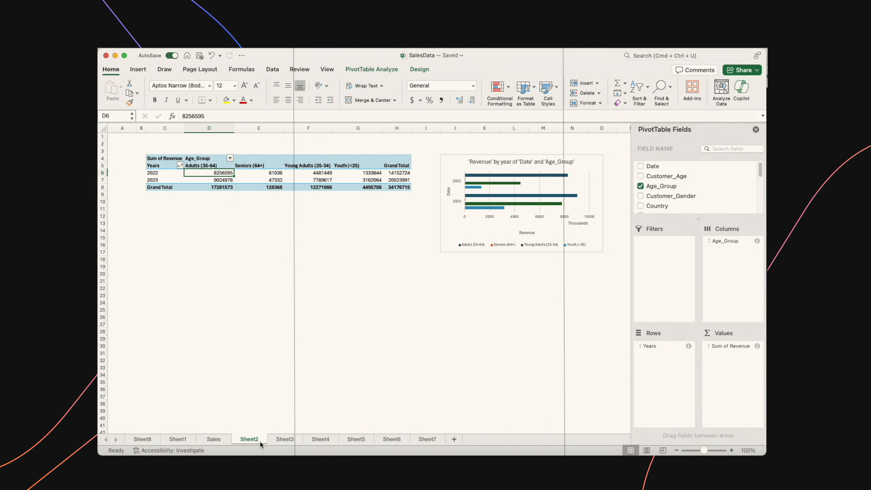
left_click(281, 441)
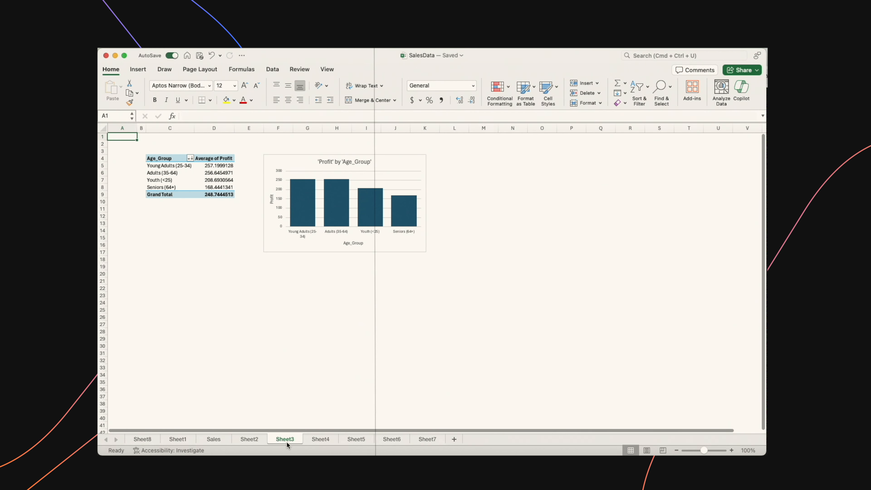
left_click(323, 440)
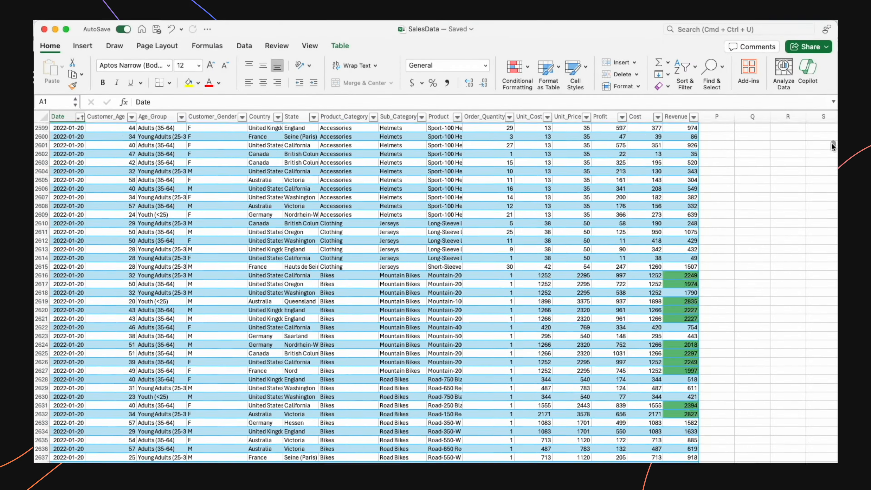
left_click_drag(833, 145, 822, 320)
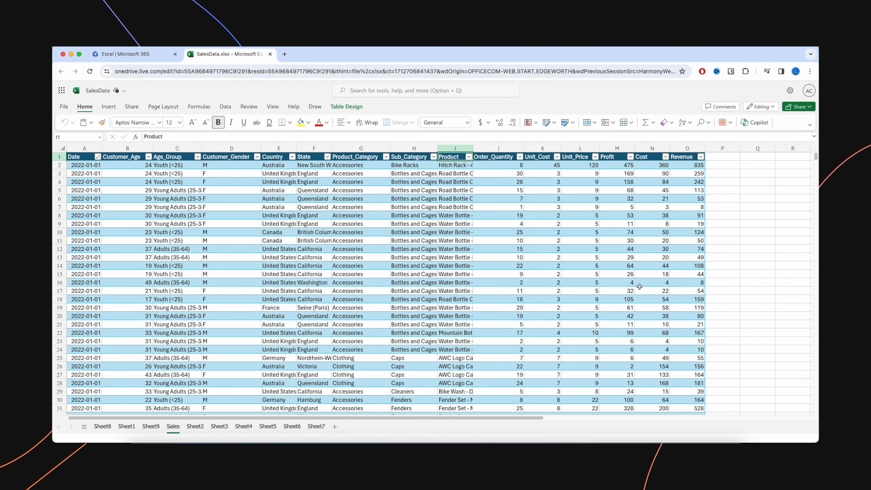
Step: Open Copilot for the SalesData workbook in Excel for the web
left_click(758, 123)
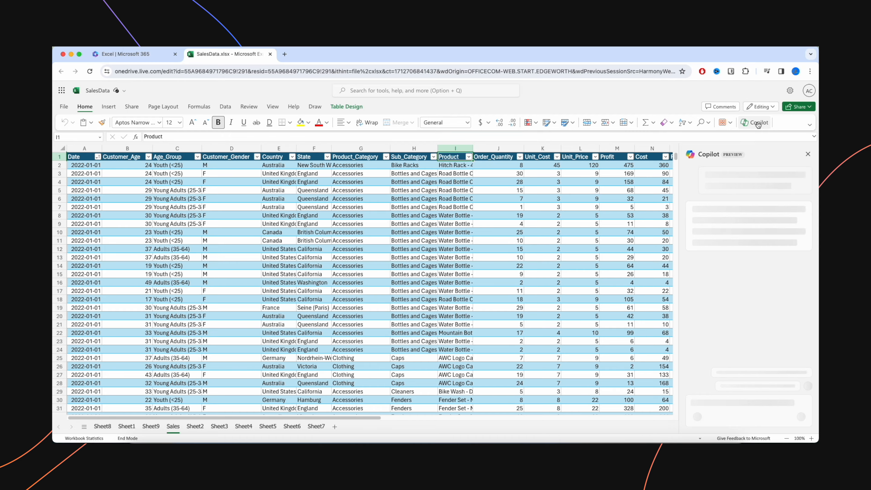